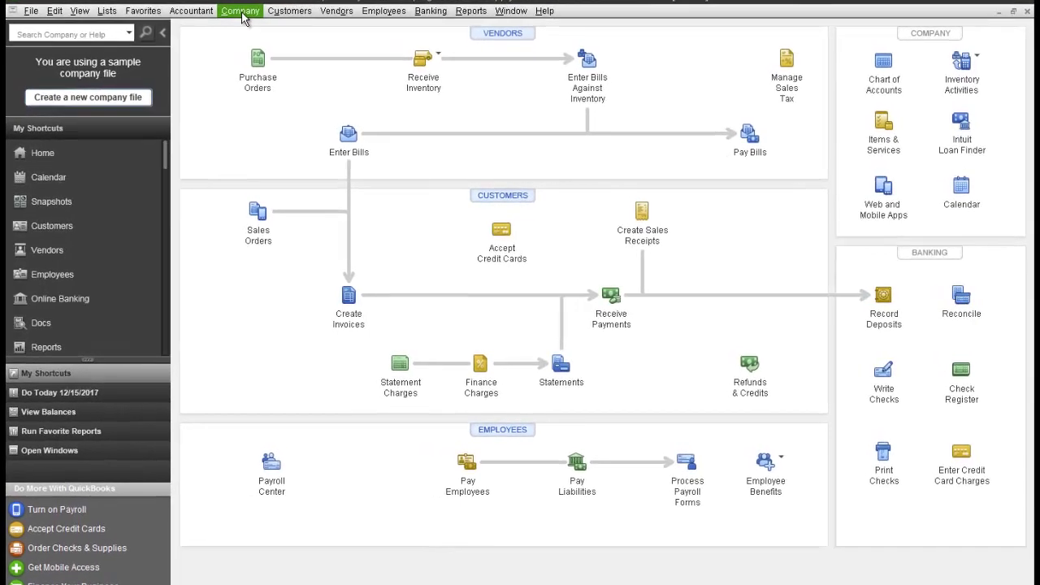
Step: Create a 2018-19 Profit and Loss budget by class, based on the previous year's actual data
{"action": "left_click", "coordinate": [242, 12]}
{"action": "mouse_move", "coordinate": [310, 170]}
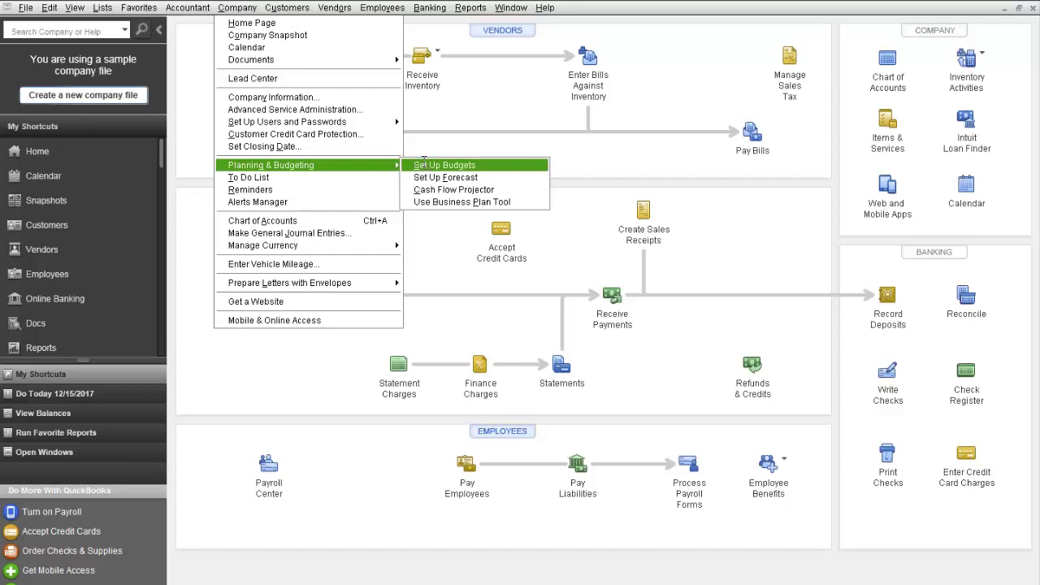
{"action": "left_click", "coordinate": [424, 166]}
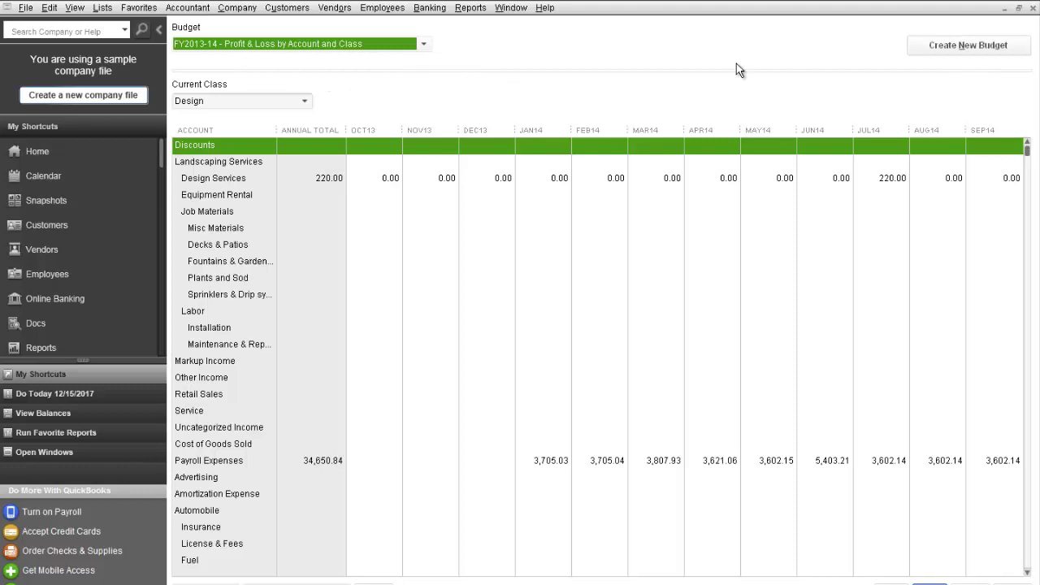
{"action": "left_click", "coordinate": [985, 47]}
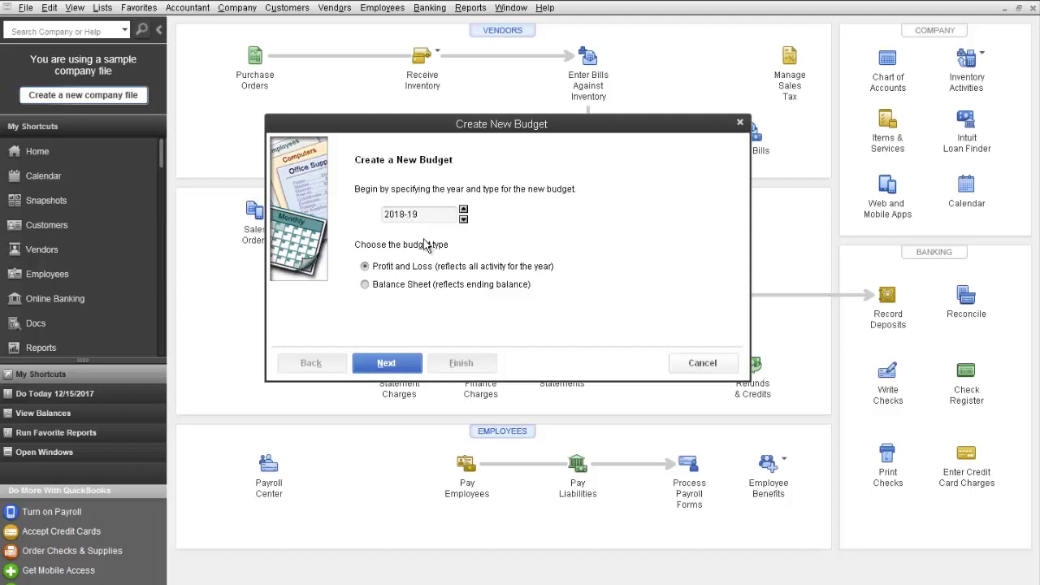
{"action": "left_click", "coordinate": [387, 363]}
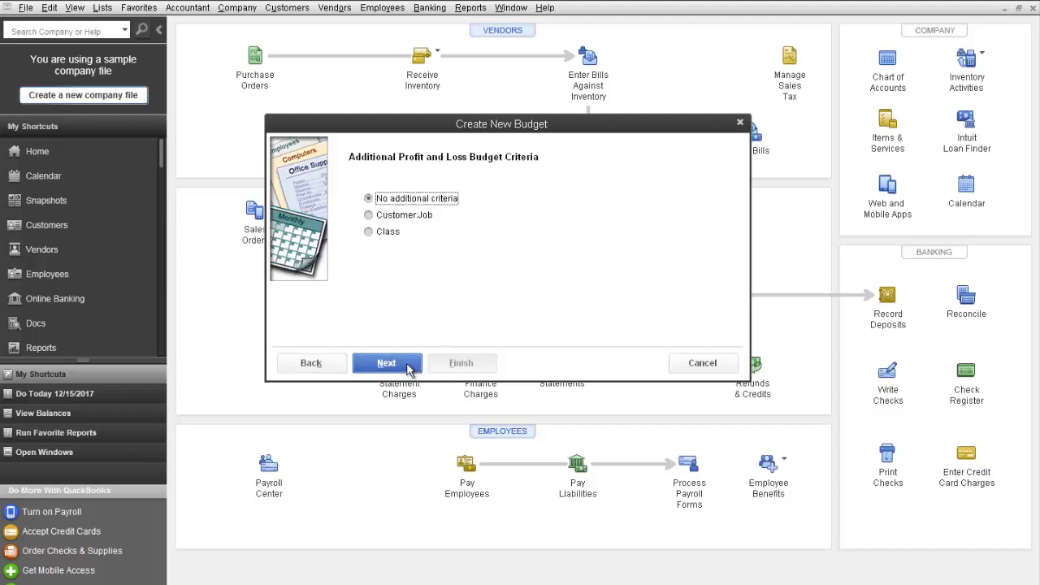
{"action": "left_click", "coordinate": [370, 232]}
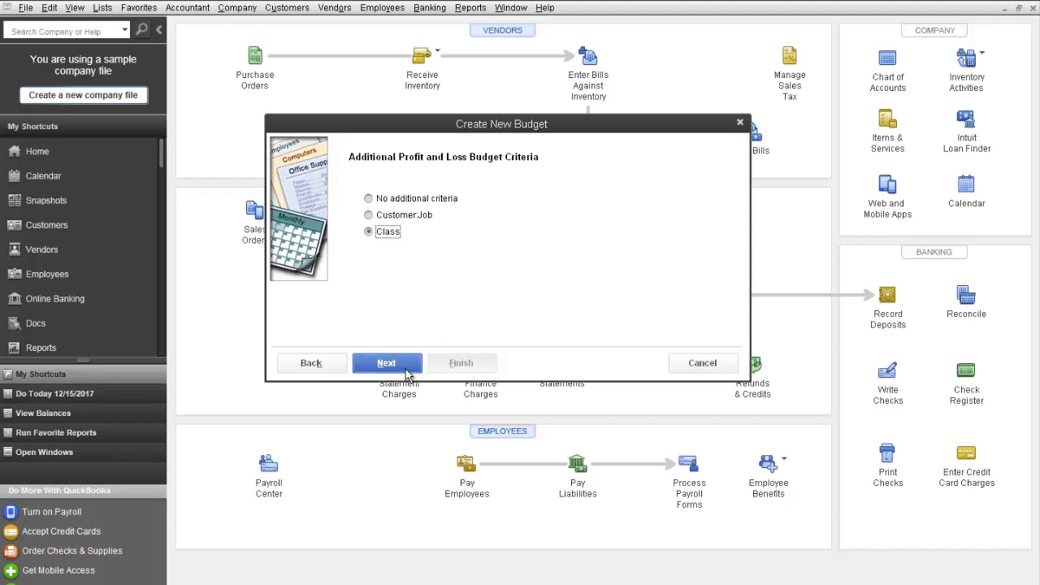
{"action": "left_click", "coordinate": [403, 366]}
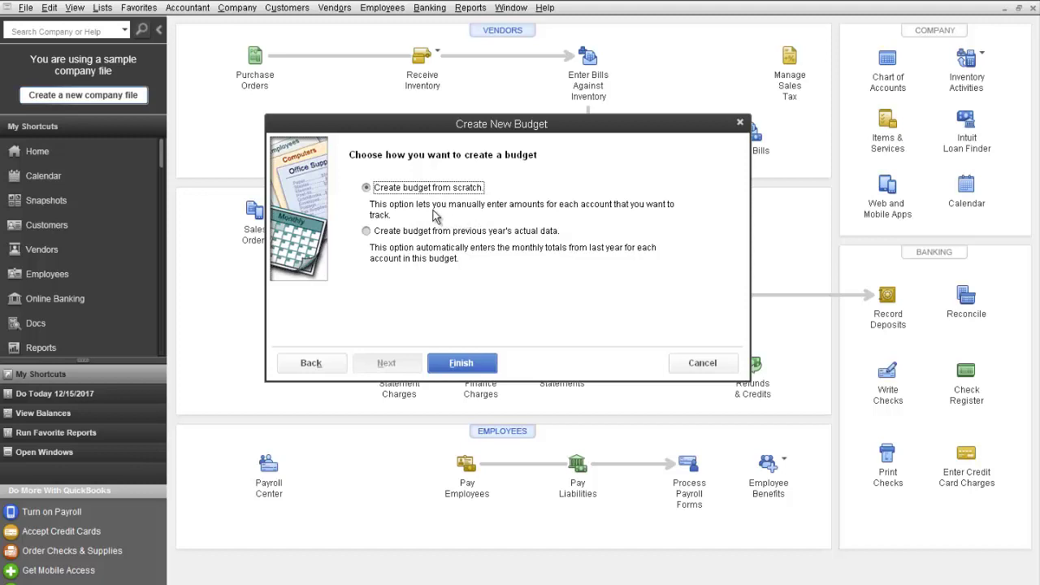
{"action": "left_click", "coordinate": [389, 233]}
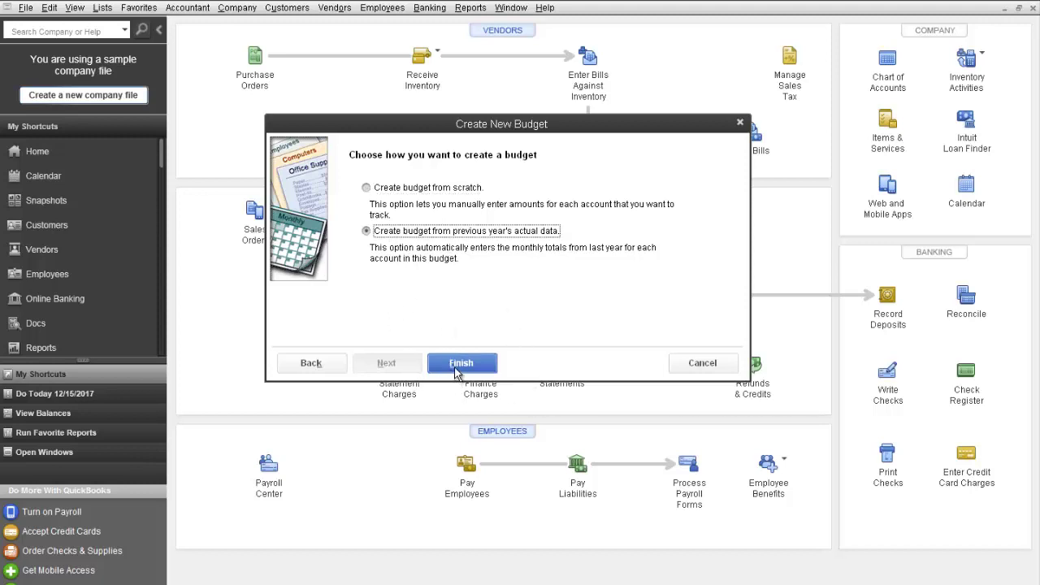
{"action": "left_click", "coordinate": [459, 363]}
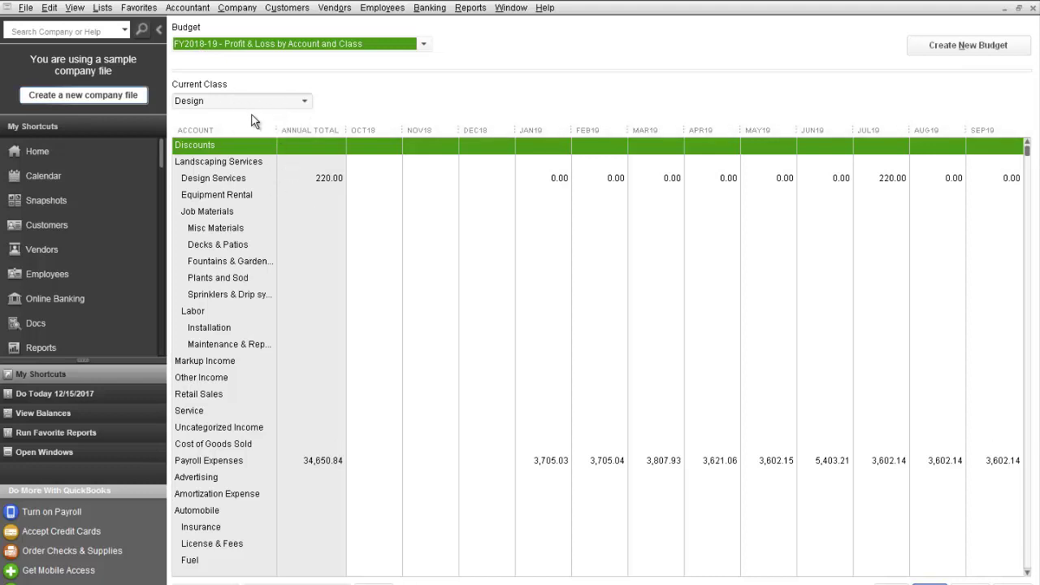
Step: View the new budget's Landscaping and Maintenance class amounts, ending with Landscaping as the current class
{"action": "left_click", "coordinate": [303, 105]}
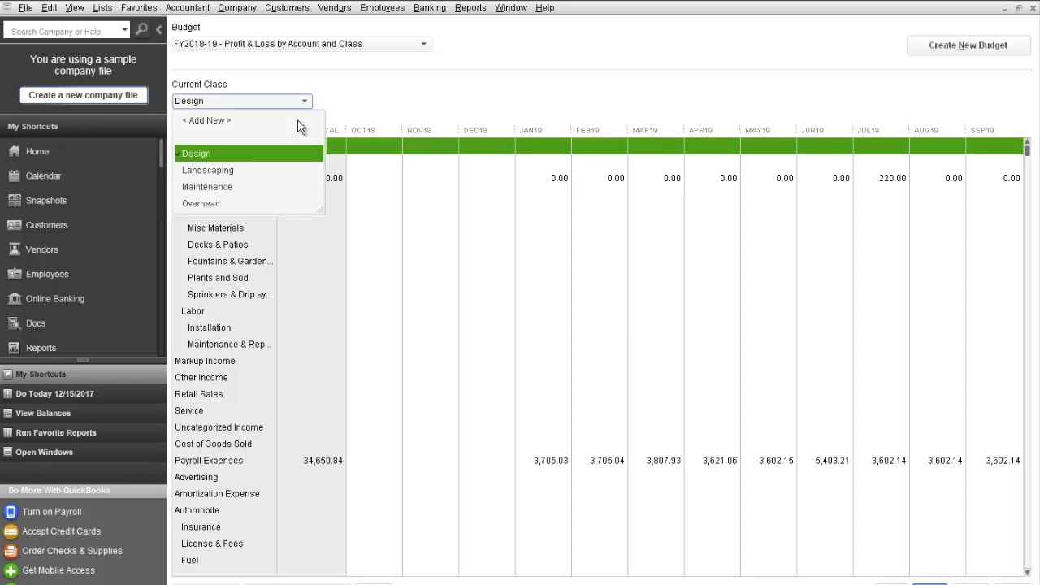
{"action": "left_click", "coordinate": [255, 171]}
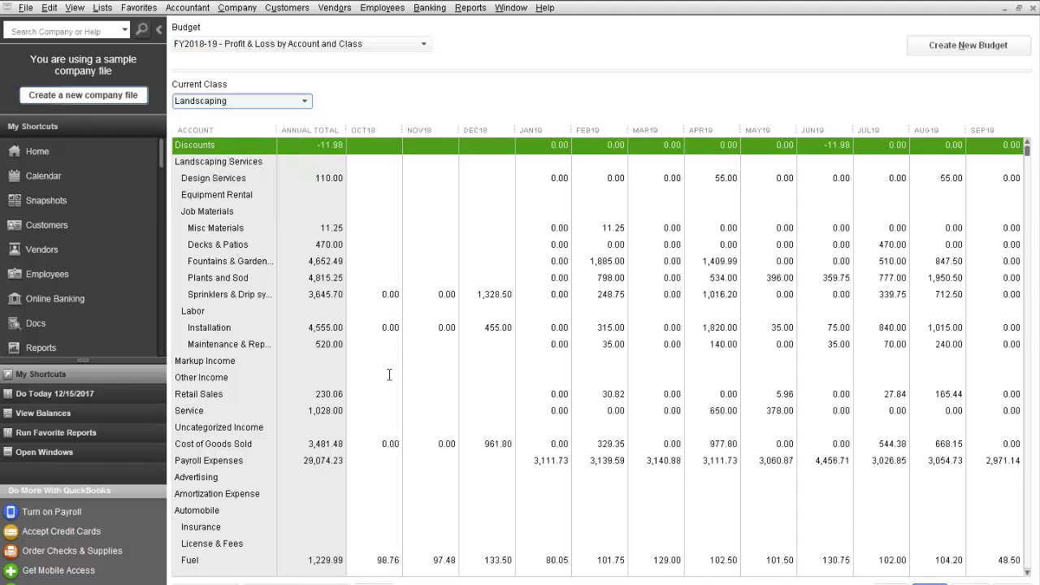
{"action": "left_click", "coordinate": [309, 104]}
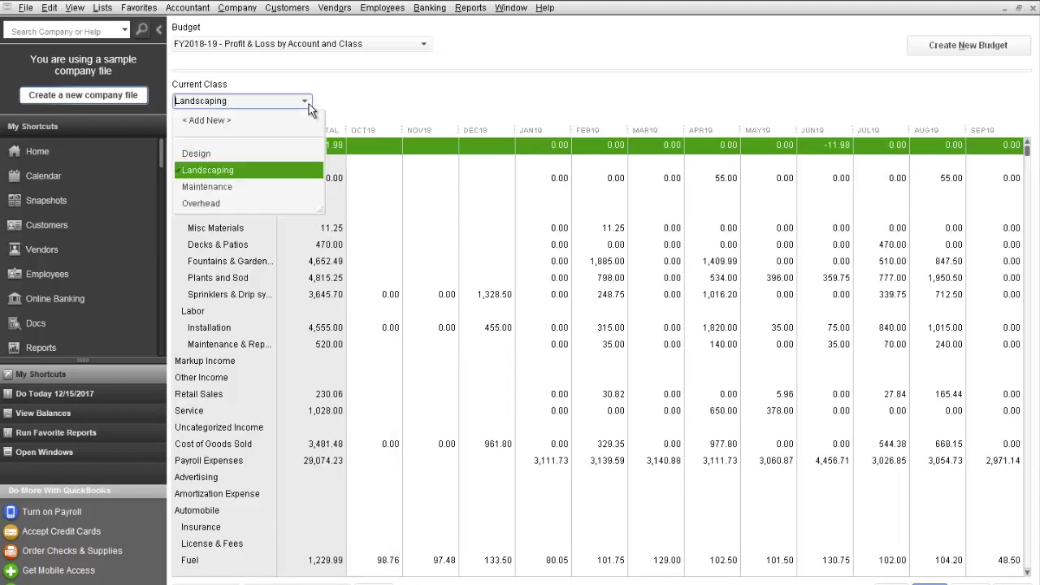
{"action": "left_click", "coordinate": [260, 181]}
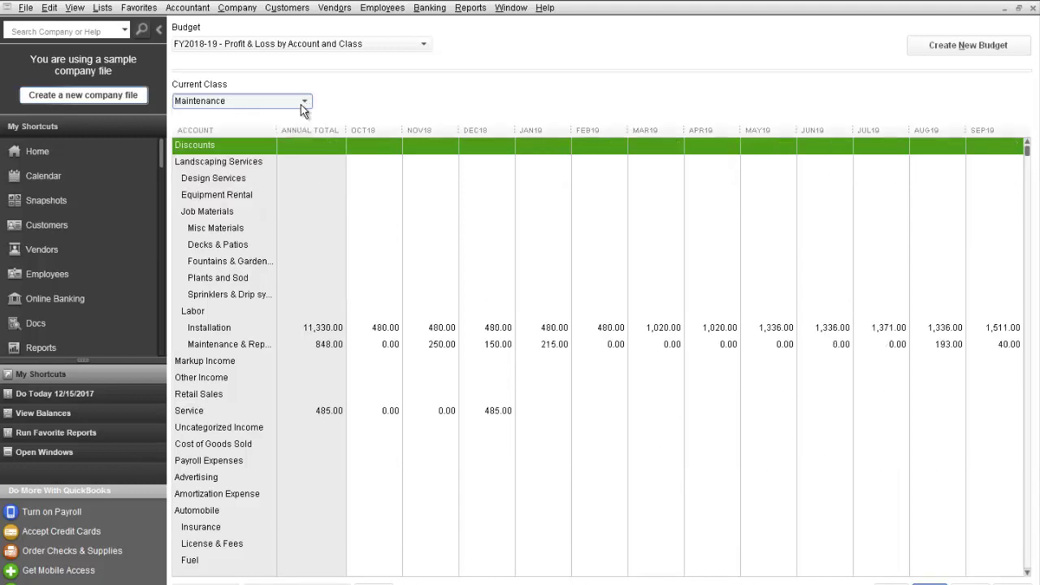
{"action": "left_click", "coordinate": [302, 103]}
{"action": "left_click", "coordinate": [241, 170]}
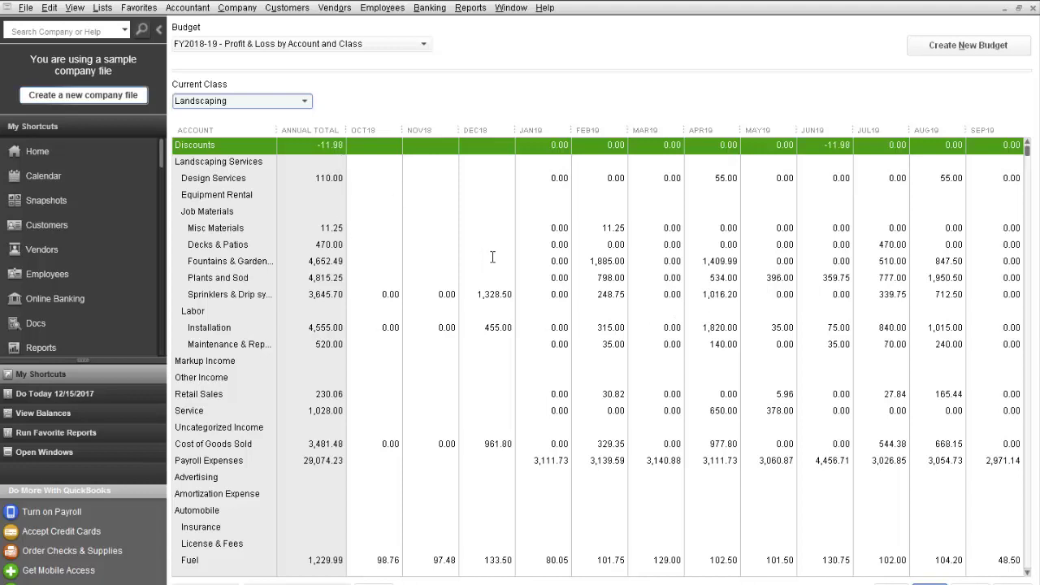
Step: Set the February 2019 budget amount for the Fountains & Garden account to 2,500
{"action": "left_click", "coordinate": [618, 229]}
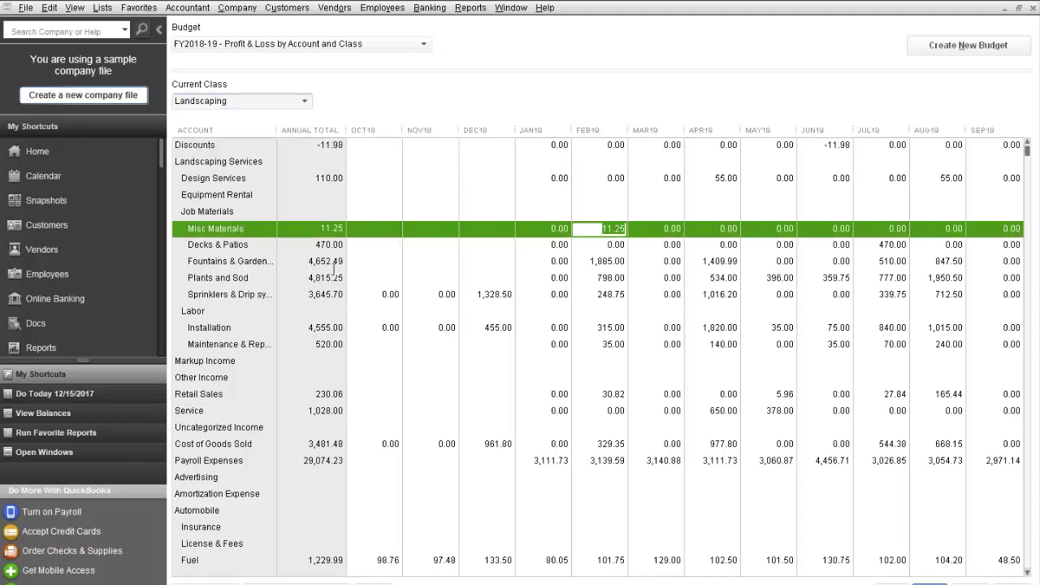
{"action": "left_click", "coordinate": [609, 260]}
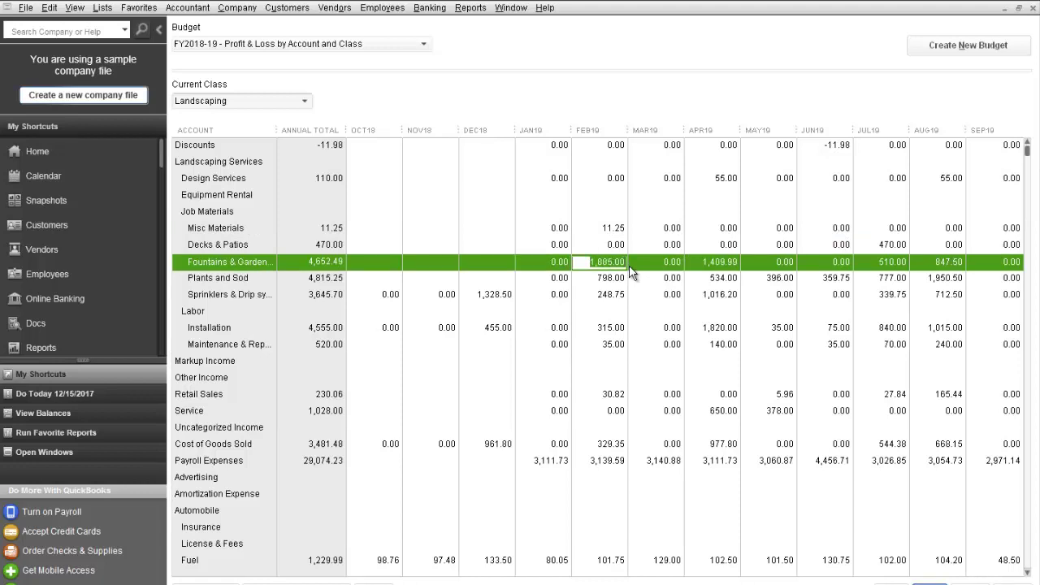
{"action": "type", "text": "2500"}
{"action": "key", "text": "Tab"}
{"action": "key", "text": "Tab"}
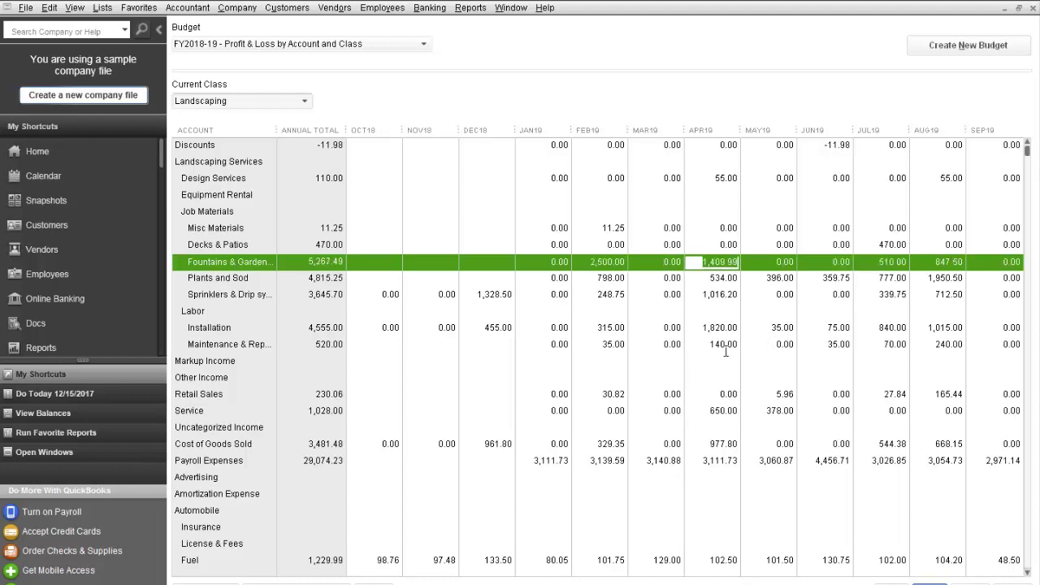
Step: Set the October 2018 amount for the Fountains & Garden account to 2,500 and copy it across all months
{"action": "left_click", "coordinate": [368, 262]}
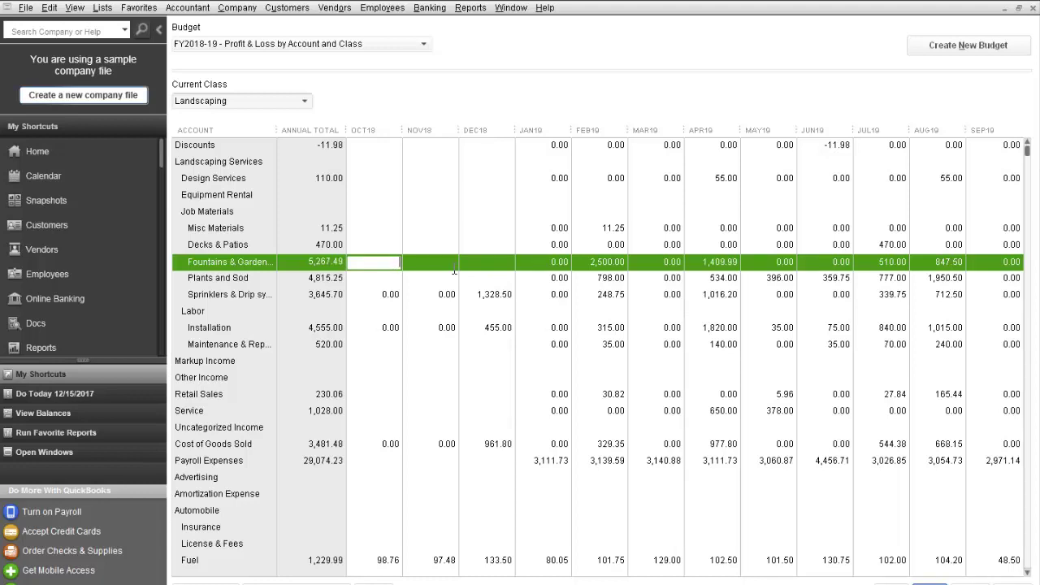
{"action": "type", "text": "2500"}
{"action": "left_click", "coordinate": [206, 583]}
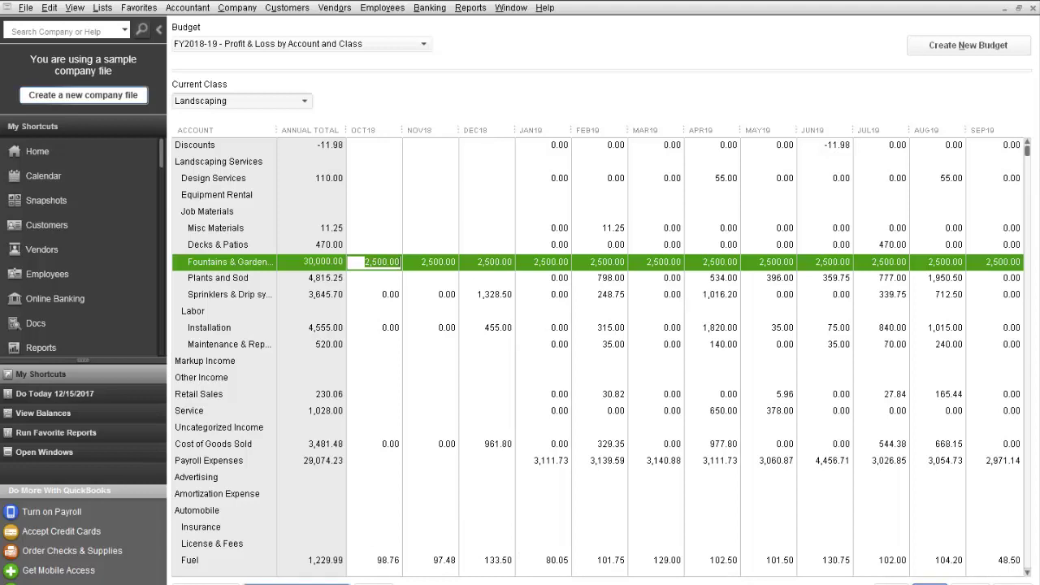
{"action": "key", "text": "Escape"}
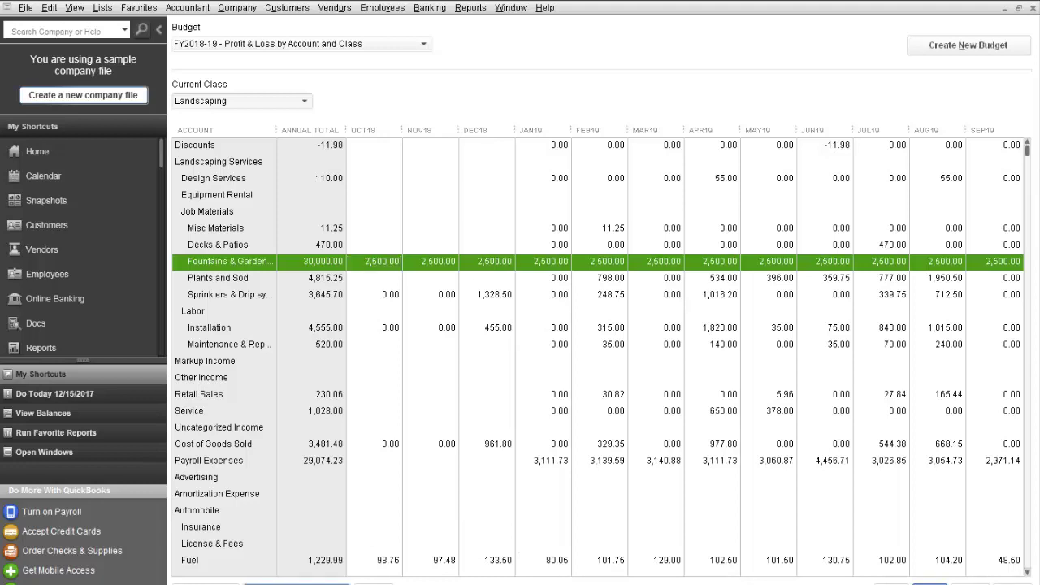
Step: Adjust the Fountains & Garden row starting at the 1st month, increasing each monthly amount to 2,537.50
{"action": "left_click", "coordinate": [297, 583]}
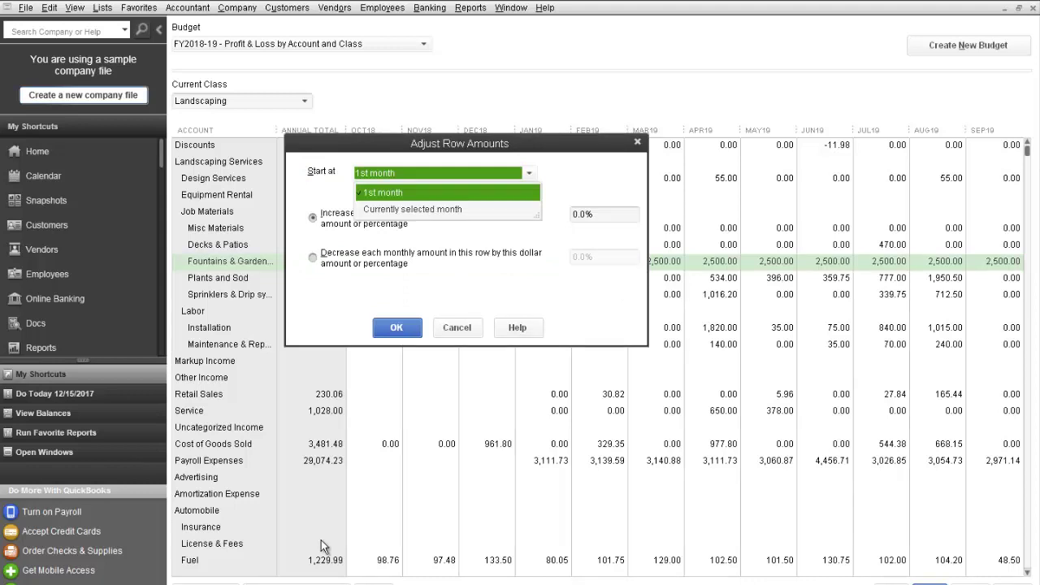
{"action": "left_click", "coordinate": [435, 210]}
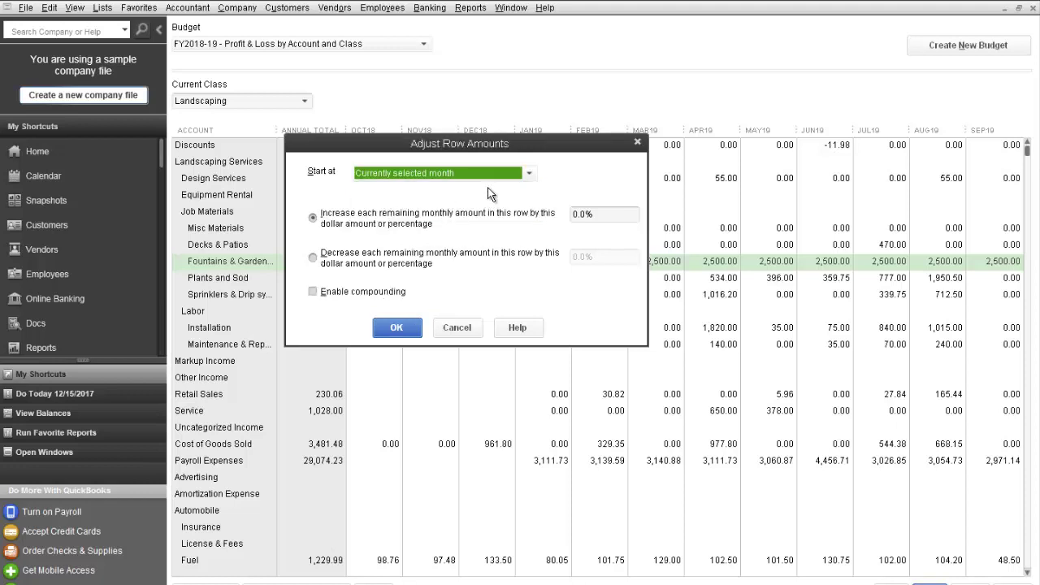
{"action": "left_click", "coordinate": [528, 174]}
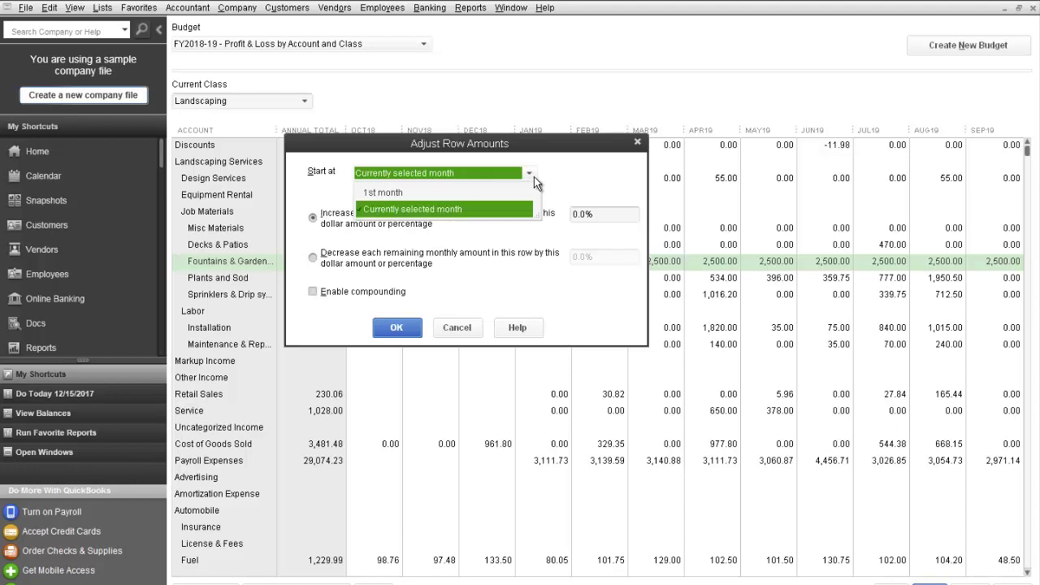
{"action": "left_click", "coordinate": [471, 193]}
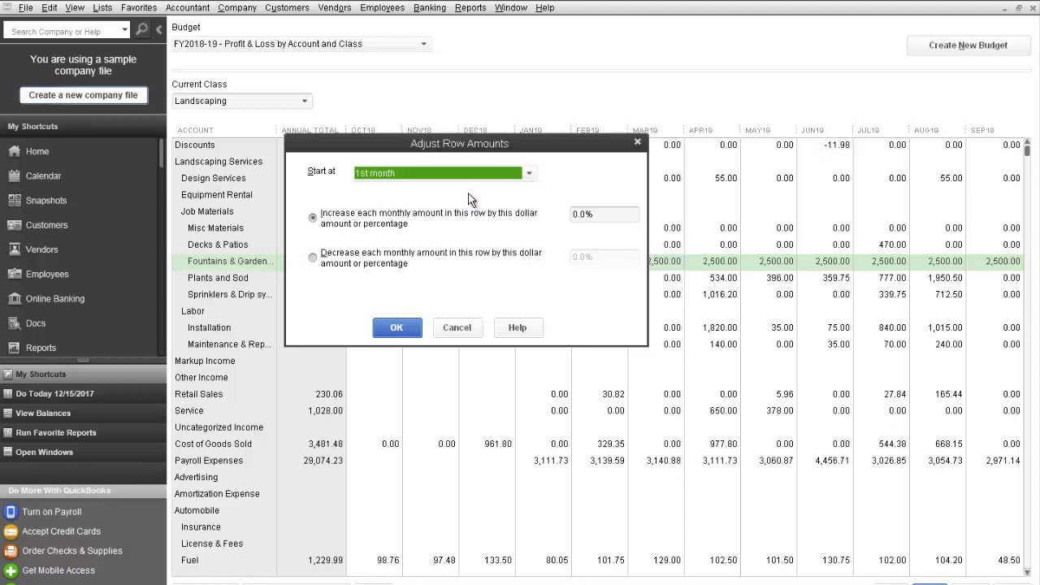
{"action": "left_click", "coordinate": [577, 215]}
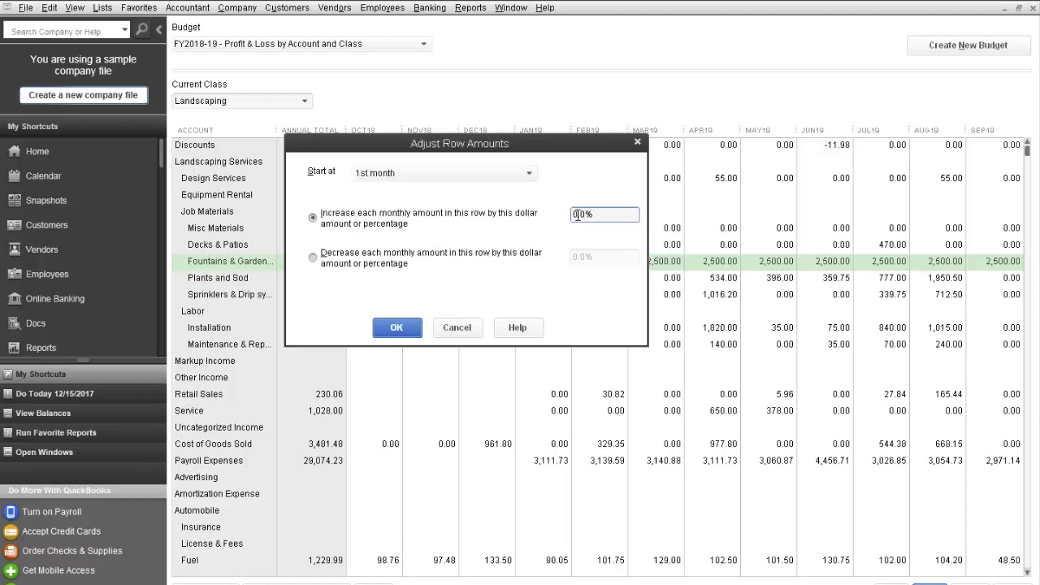
{"action": "left_click_drag", "start_coordinate": [577, 214], "coordinate": [559, 222]}
{"action": "left_click", "coordinate": [397, 329]}
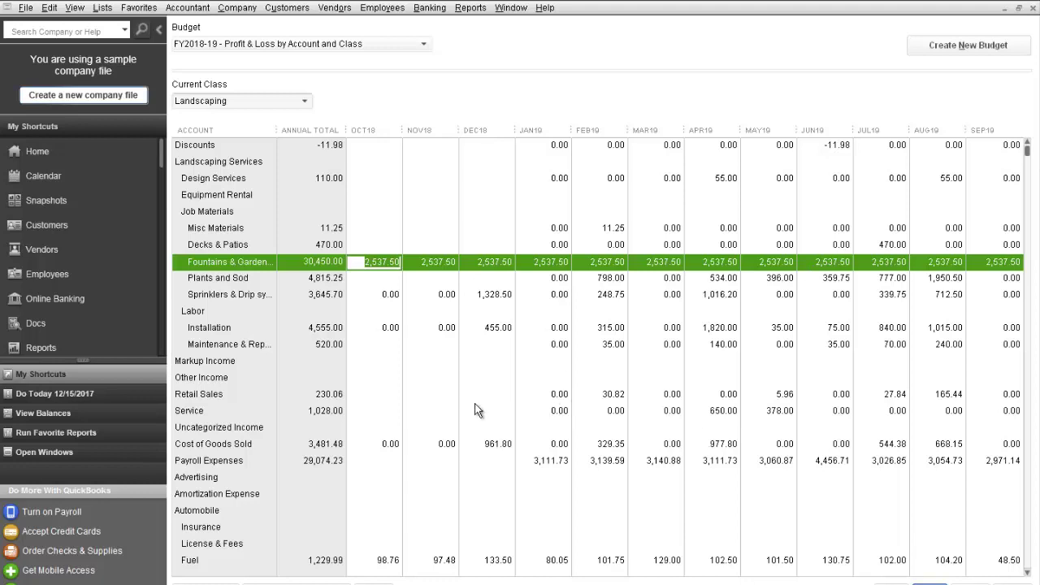
{"action": "left_click", "coordinate": [304, 102]}
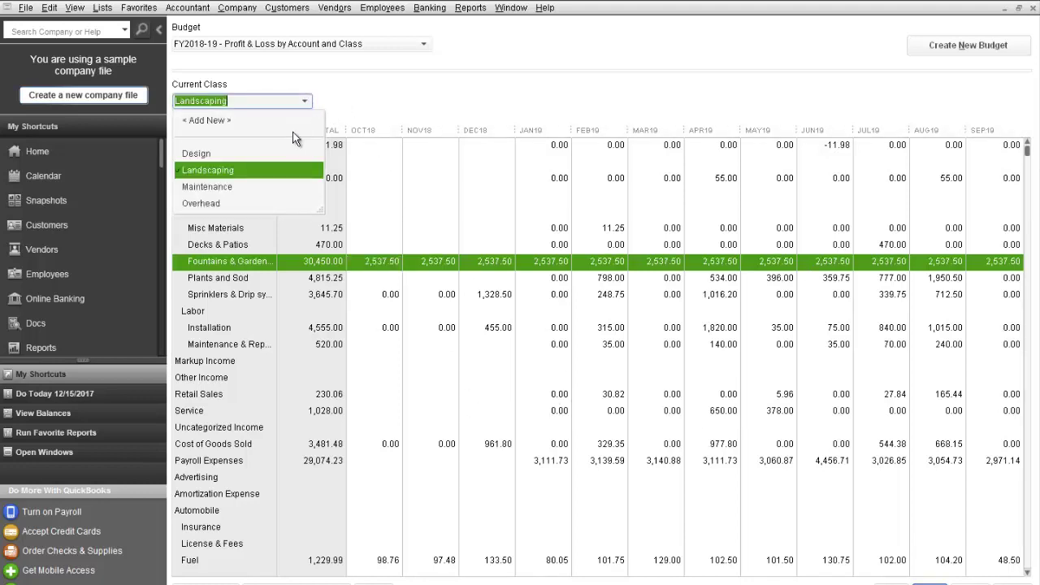
{"action": "left_click", "coordinate": [256, 187]}
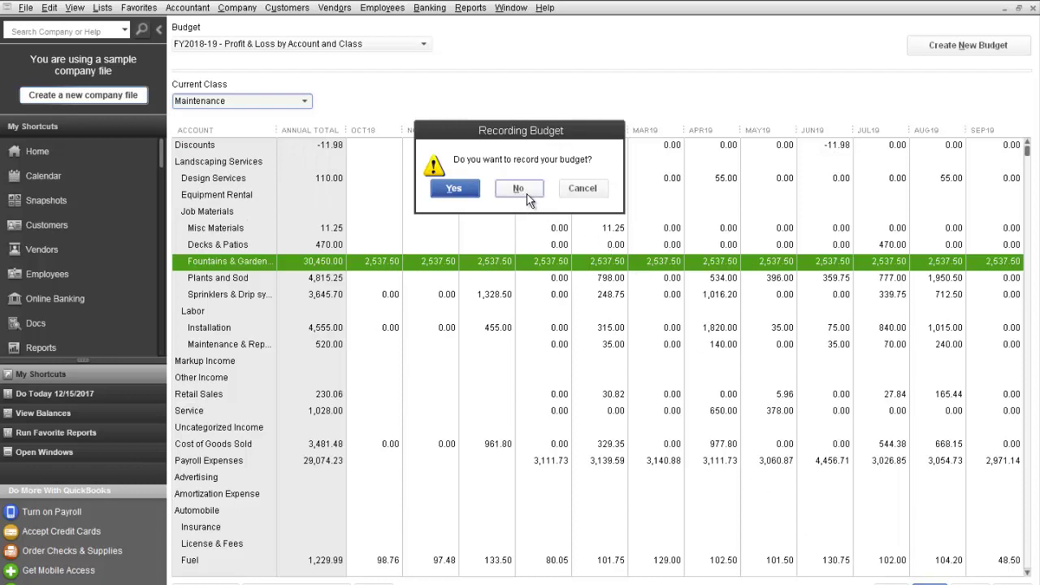
{"action": "left_click", "coordinate": [574, 193]}
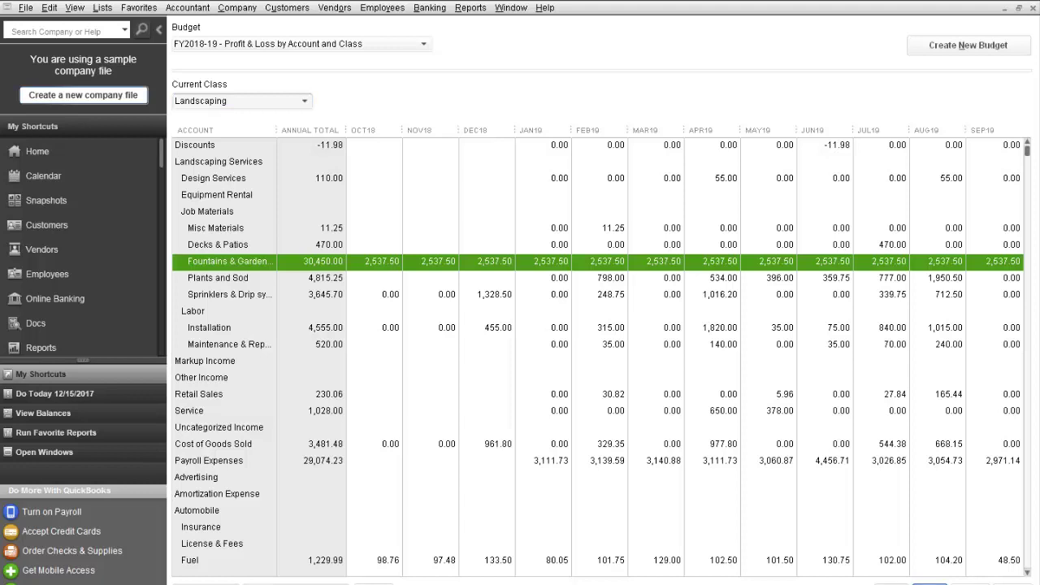
Step: Close the budget setup and start a Budget vs. Actual report
{"action": "key", "text": "ctrl+F5"}
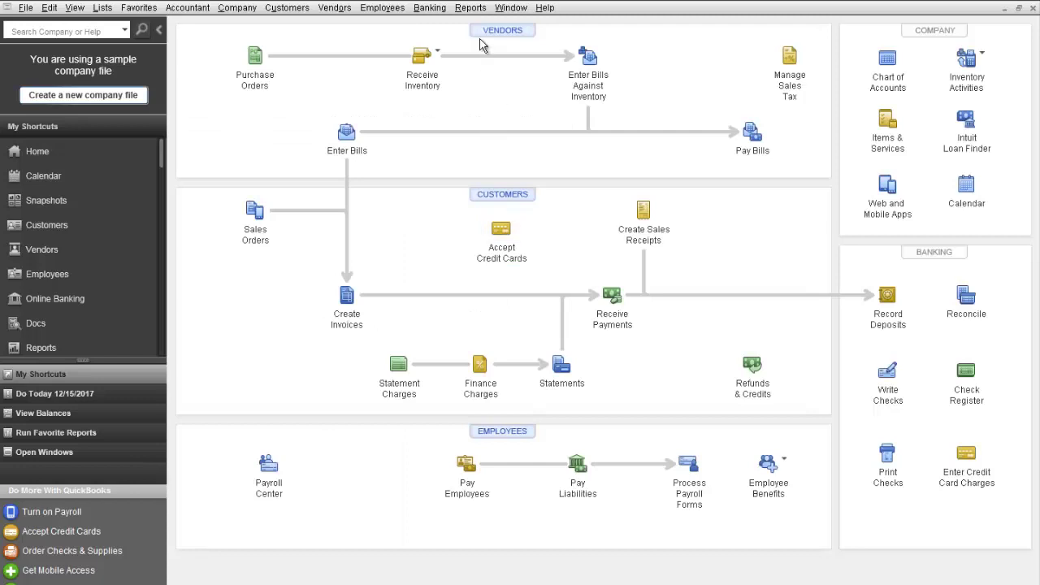
{"action": "left_click", "coordinate": [470, 13]}
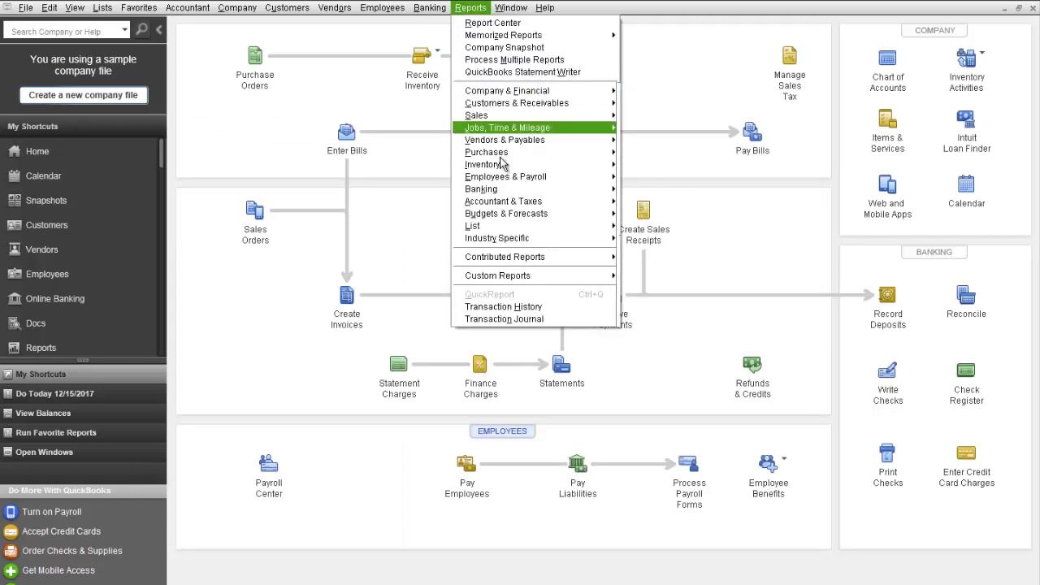
{"action": "mouse_move", "coordinate": [513, 190]}
{"action": "mouse_move", "coordinate": [541, 215]}
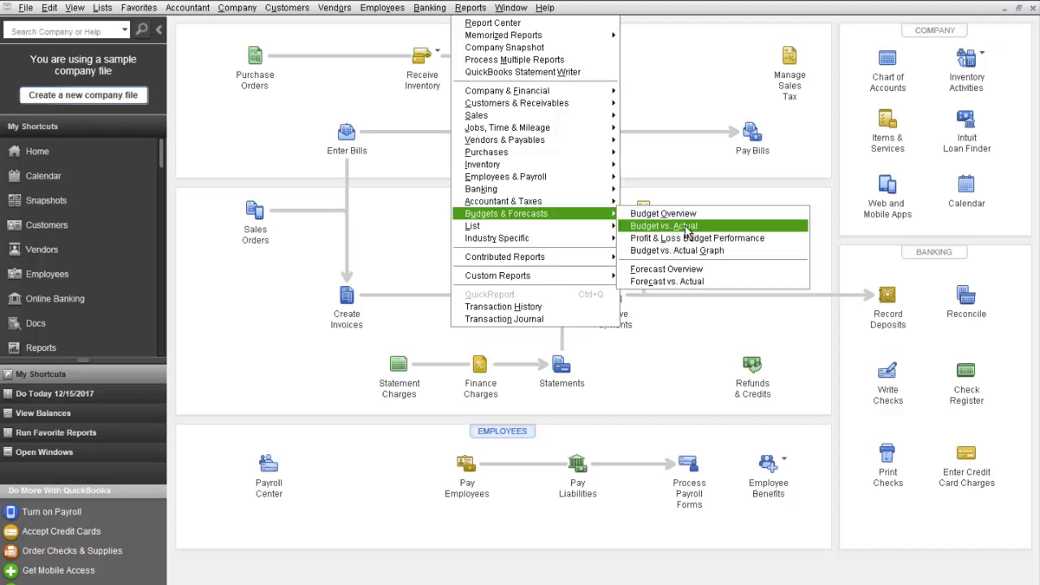
{"action": "left_click", "coordinate": [686, 230]}
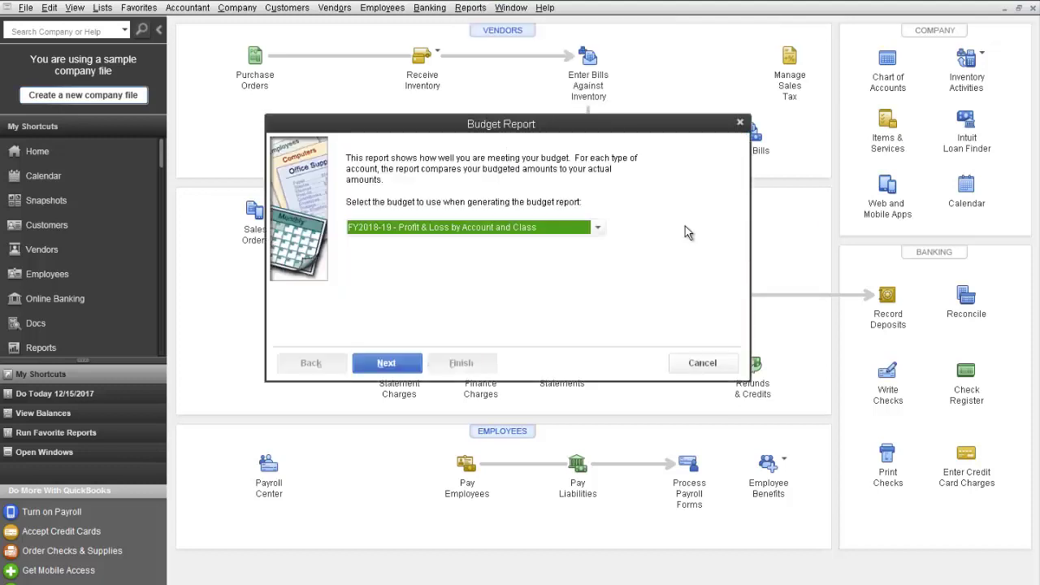
Step: Use the FY2018-19 - Profit & Loss by Account and Class budget for the report and continue to its layout options
{"action": "left_click", "coordinate": [598, 232]}
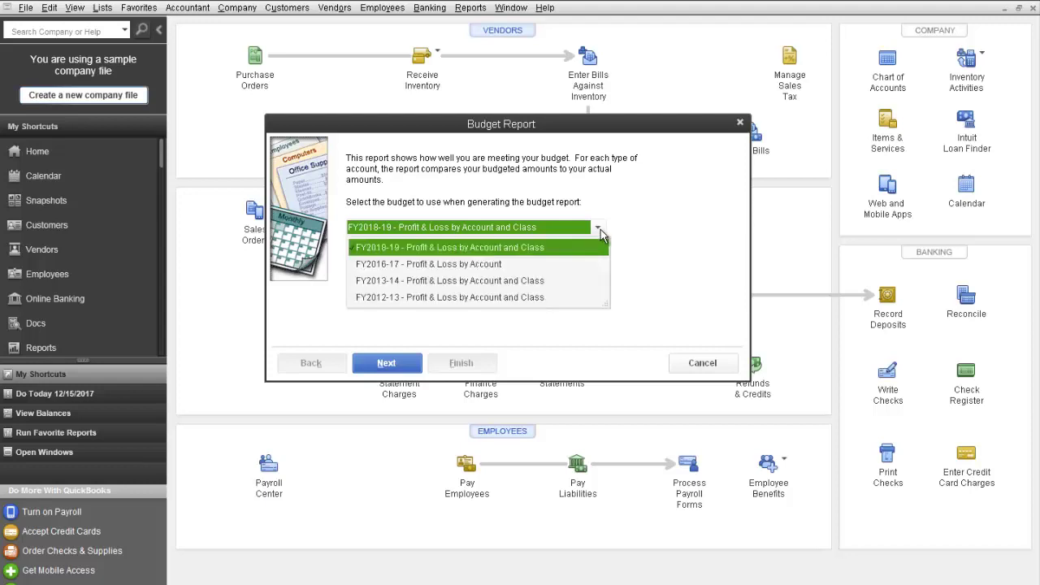
{"action": "left_click", "coordinate": [455, 254]}
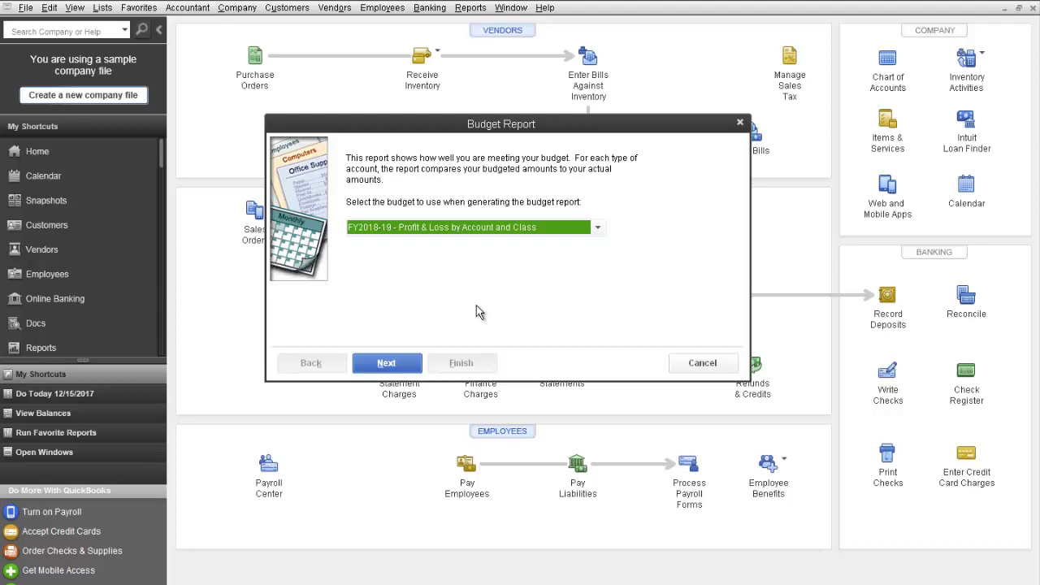
{"action": "left_click", "coordinate": [400, 362]}
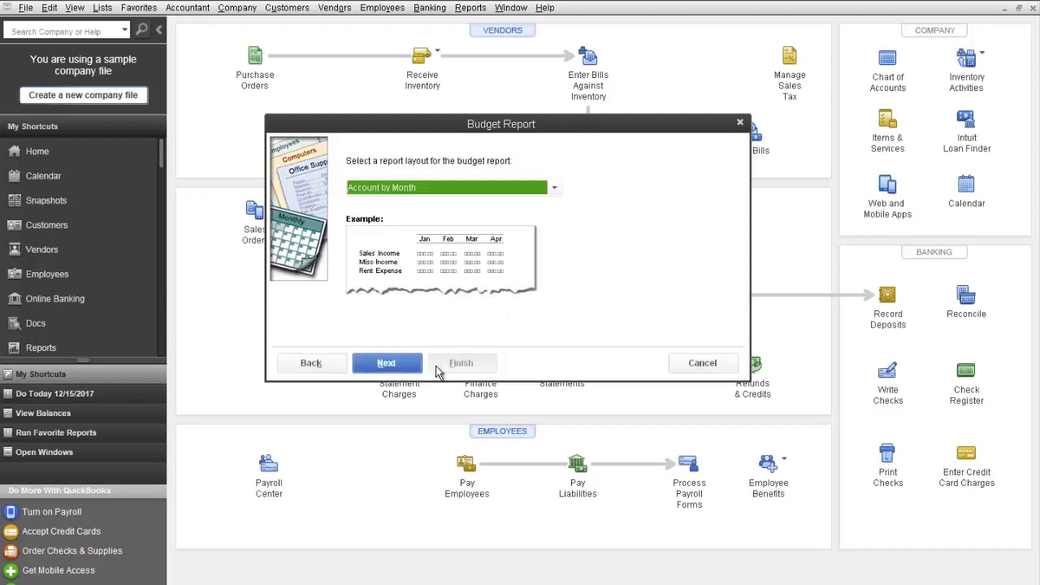
Step: Generate the Profit & Loss Budget vs. Actual report with the Account by Month layout and review its monthly columns from October 2018 through January 2019
{"action": "left_click", "coordinate": [406, 362]}
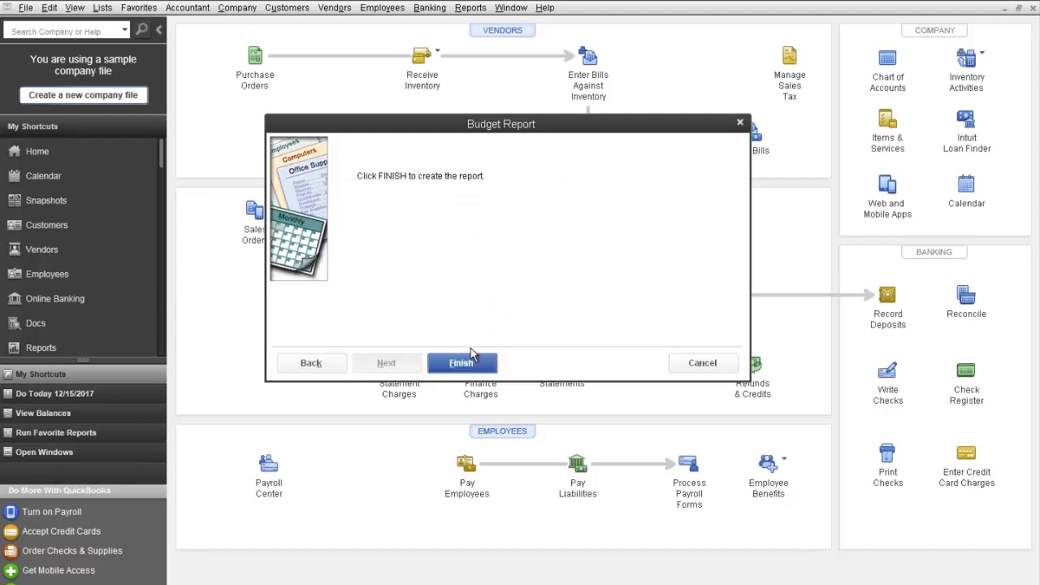
{"action": "left_click", "coordinate": [468, 365]}
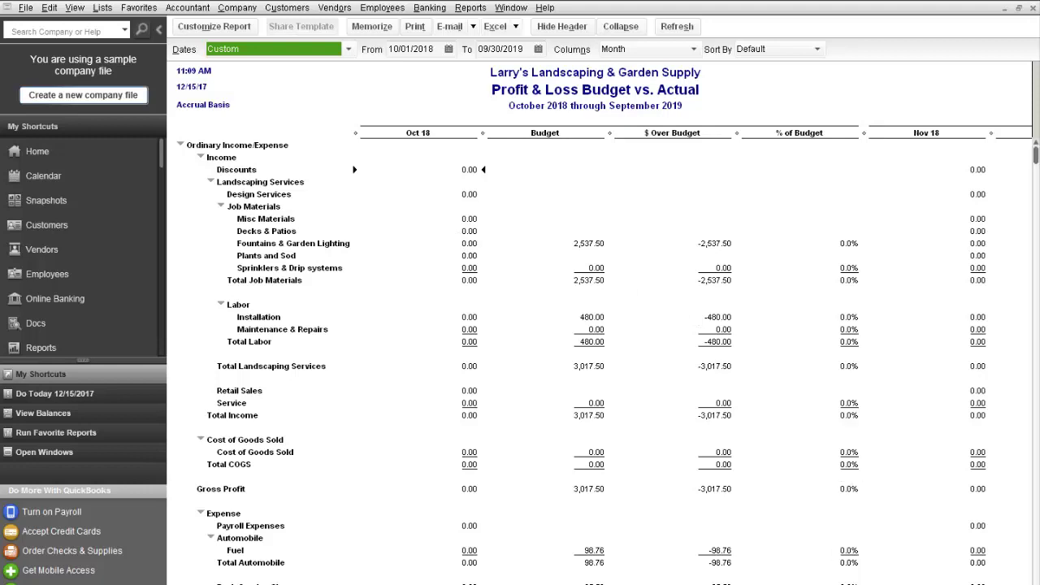
{"action": "scroll", "coordinate": [601, 325], "scroll_direction": "right", "scroll_amount": 10}
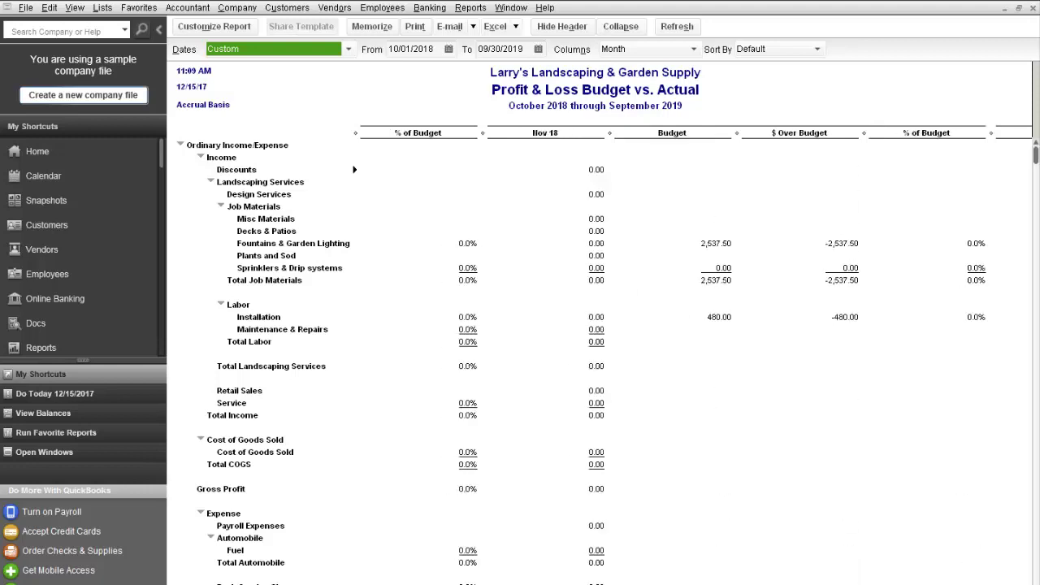
{"action": "scroll", "coordinate": [601, 325], "scroll_direction": "right", "scroll_amount": 5}
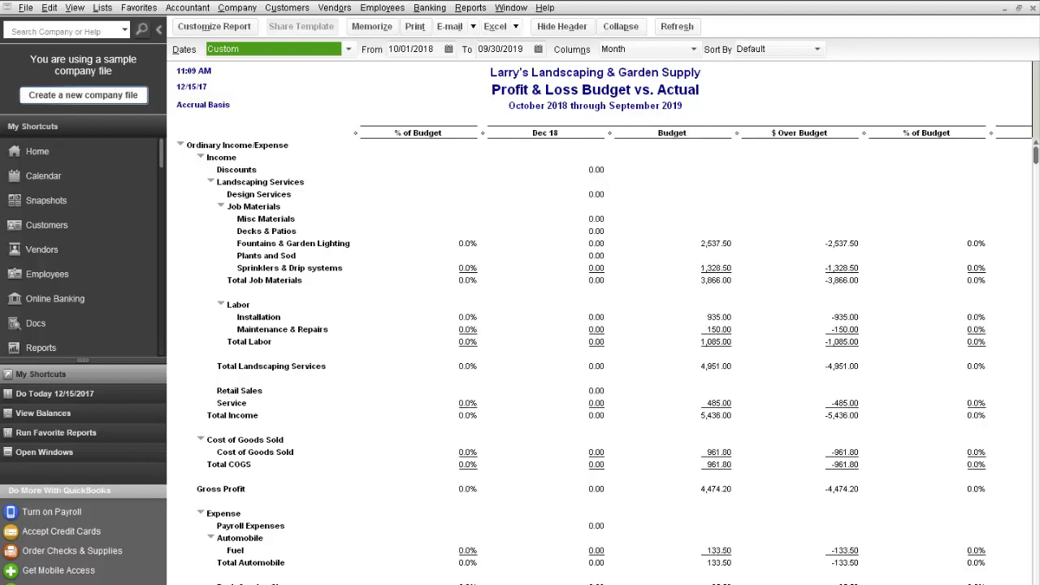
{"action": "scroll", "coordinate": [602, 325], "scroll_direction": "right", "scroll_amount": 3}
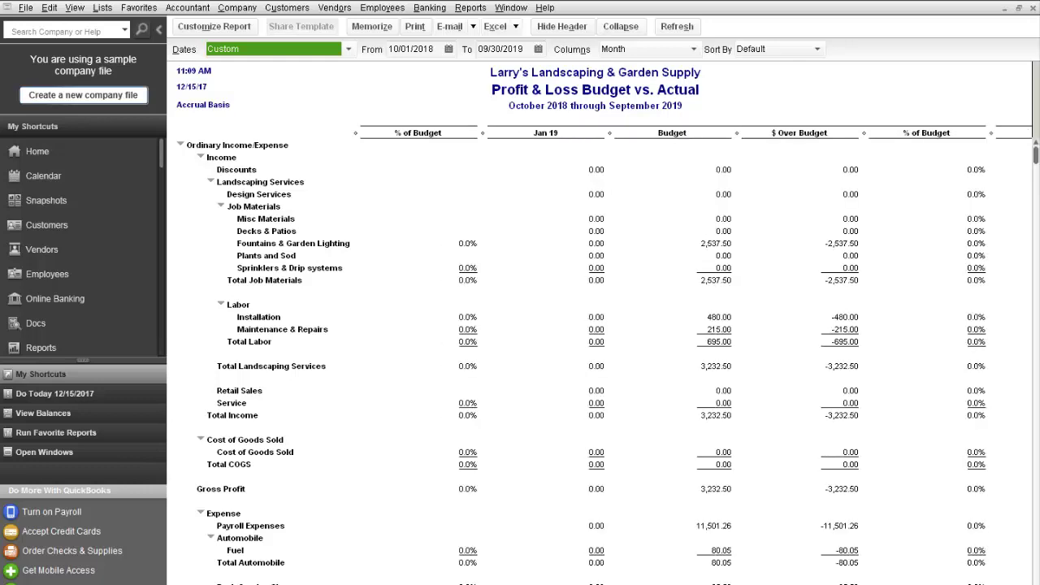
{"action": "scroll", "coordinate": [602, 324], "scroll_direction": "left", "scroll_amount": 4}
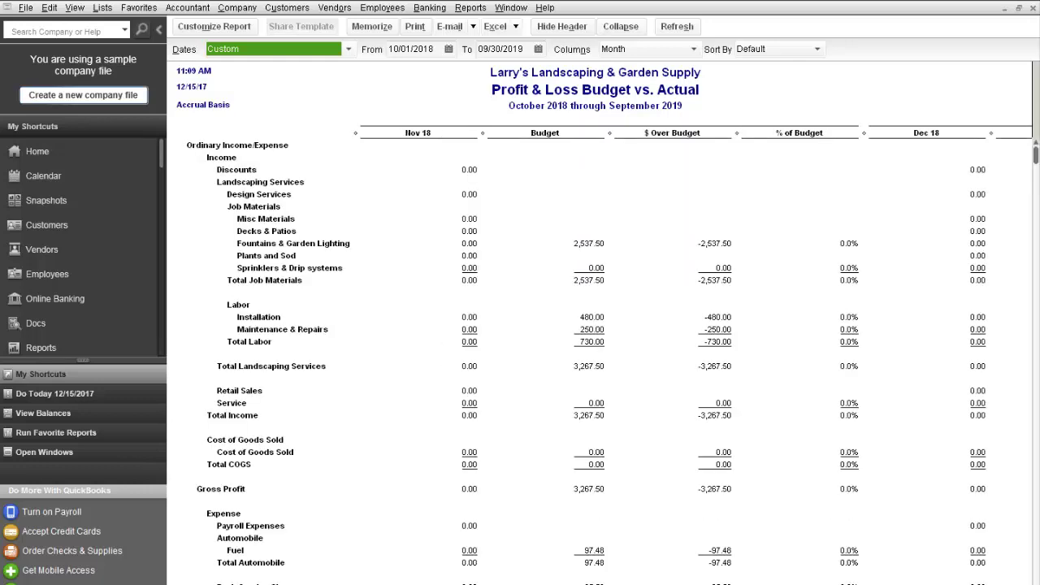
{"action": "scroll", "coordinate": [601, 325], "scroll_direction": "left", "scroll_amount": 4}
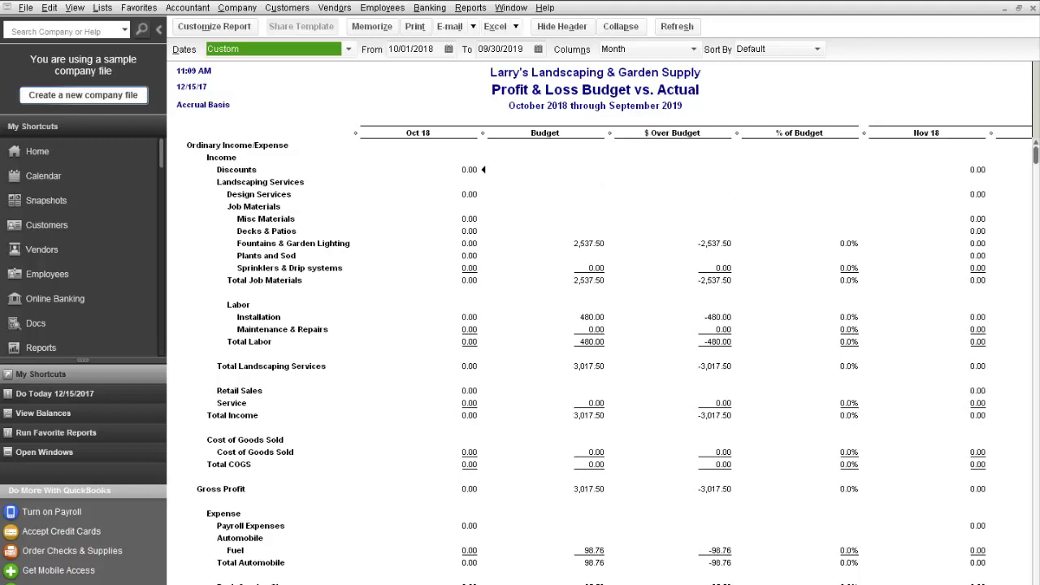